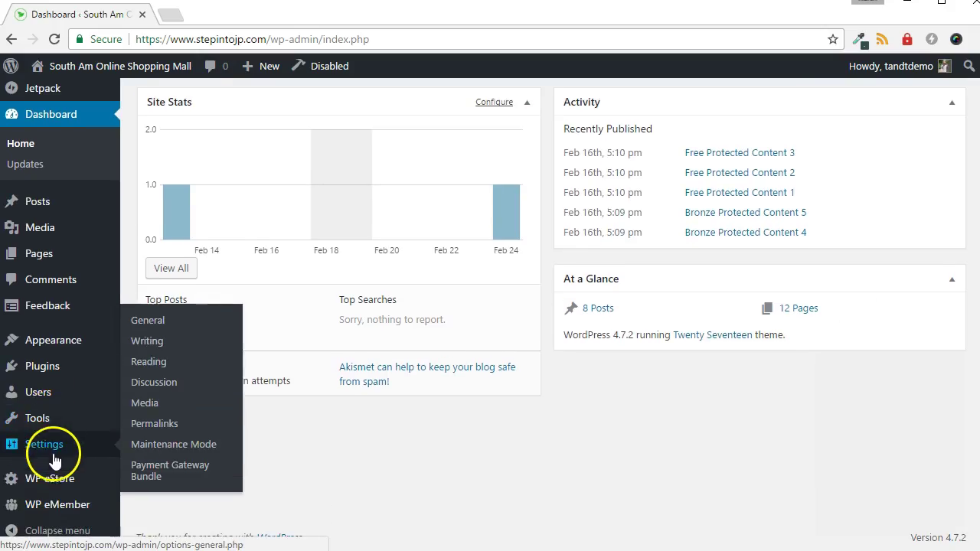
Enable Use Multiple Payment Gateways in WP eStore's Payment Gateway Settings and save
{"action": "mouse_move", "coordinate": [50, 487]}
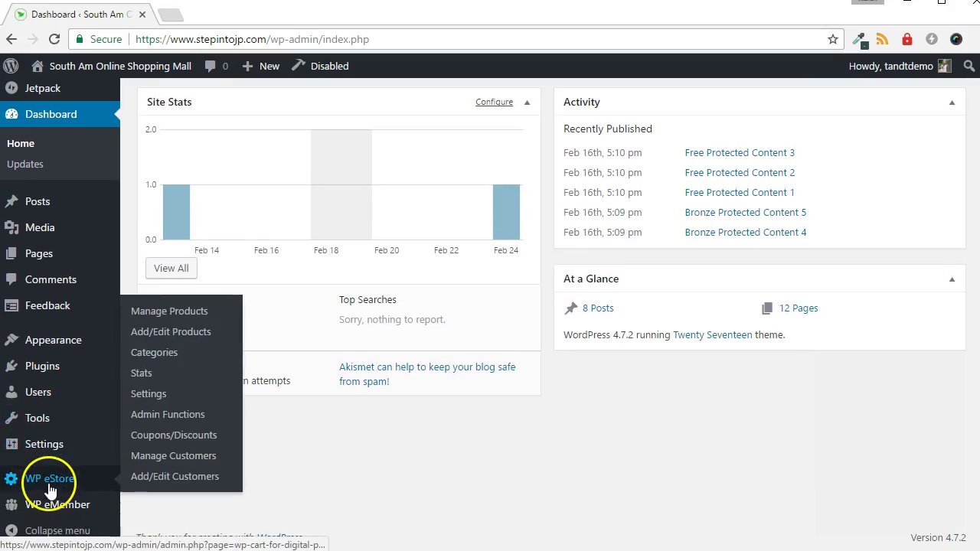
{"action": "left_click", "coordinate": [149, 394]}
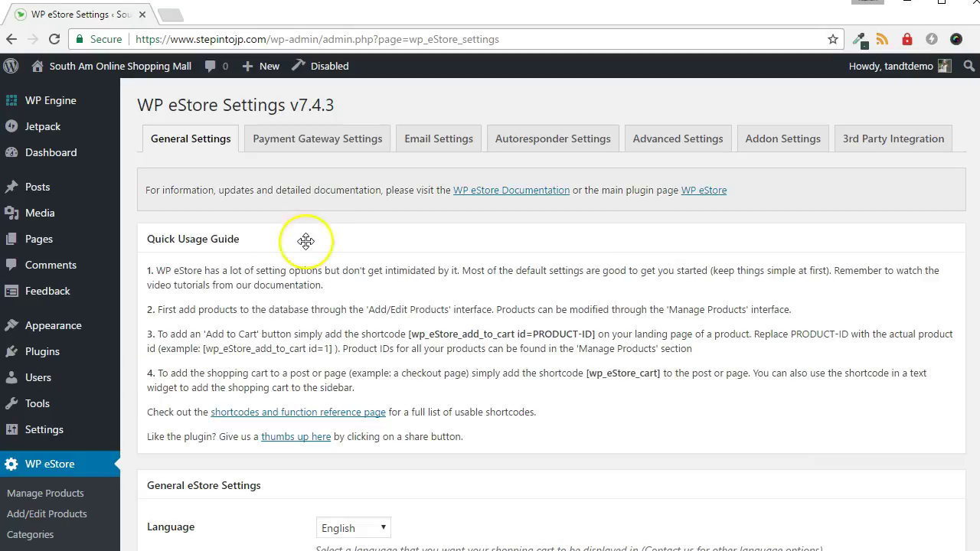
{"action": "left_click", "coordinate": [320, 142]}
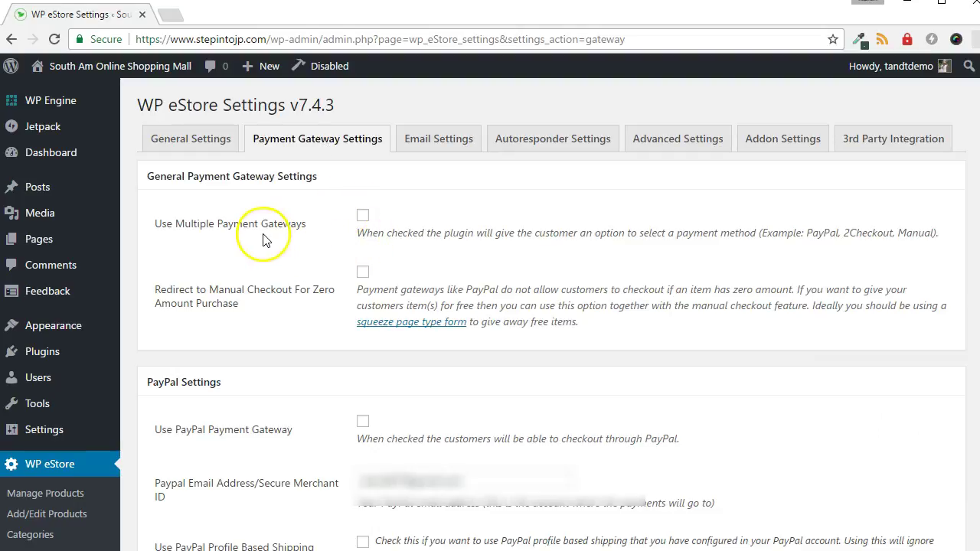
{"action": "left_click", "coordinate": [363, 219]}
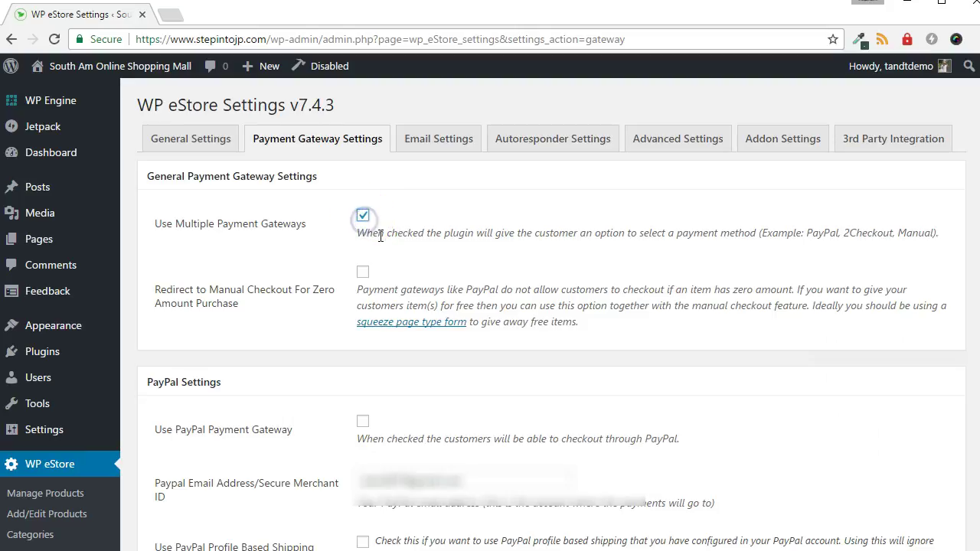
{"action": "key", "text": "End"}
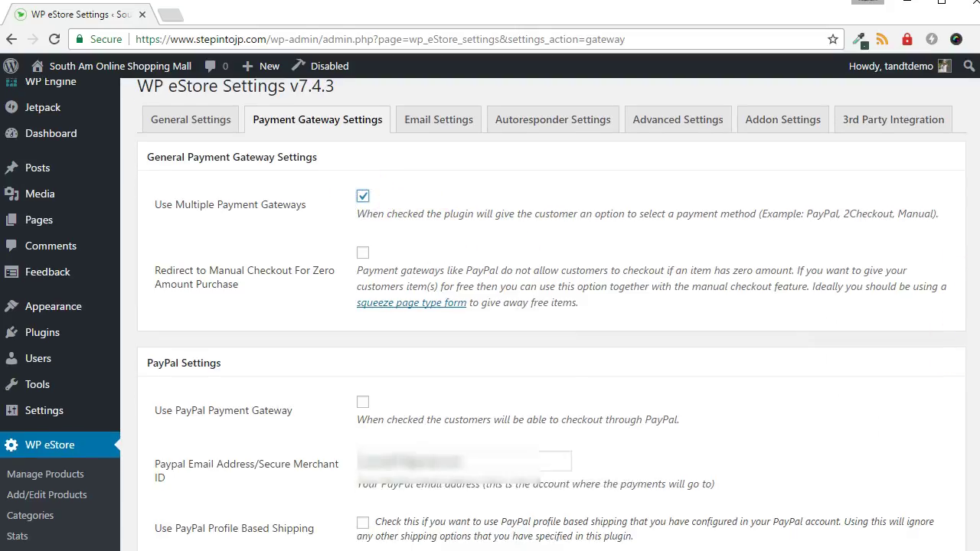
{"action": "left_click", "coordinate": [162, 414]}
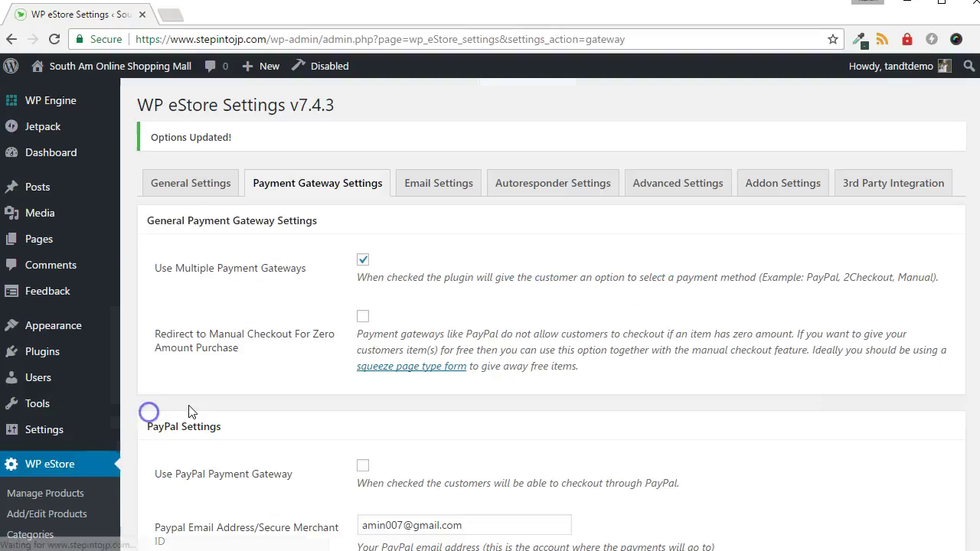
Tick Use Stripe Basic Payment in the Payment Gateway Bundle's Gateway Settings
{"action": "mouse_move", "coordinate": [74, 435]}
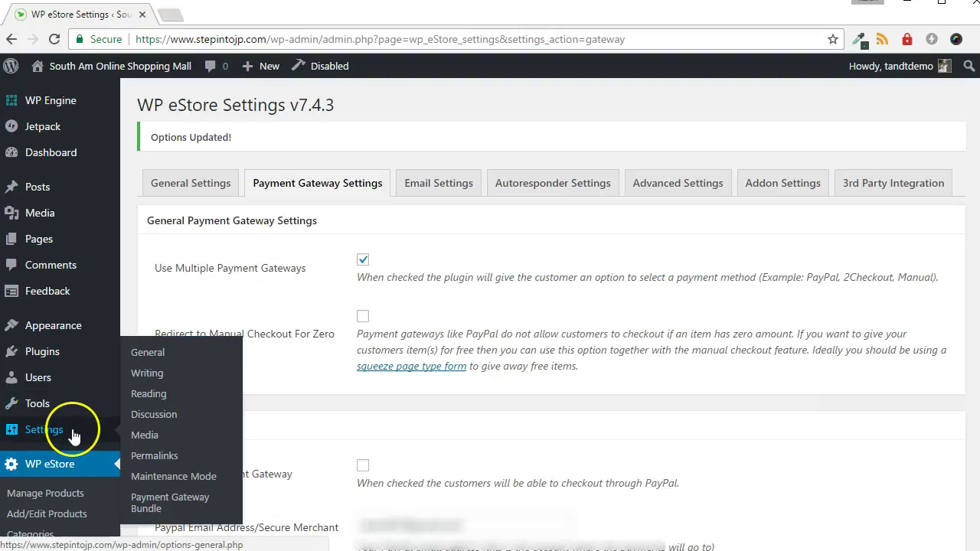
{"action": "left_click", "coordinate": [146, 497]}
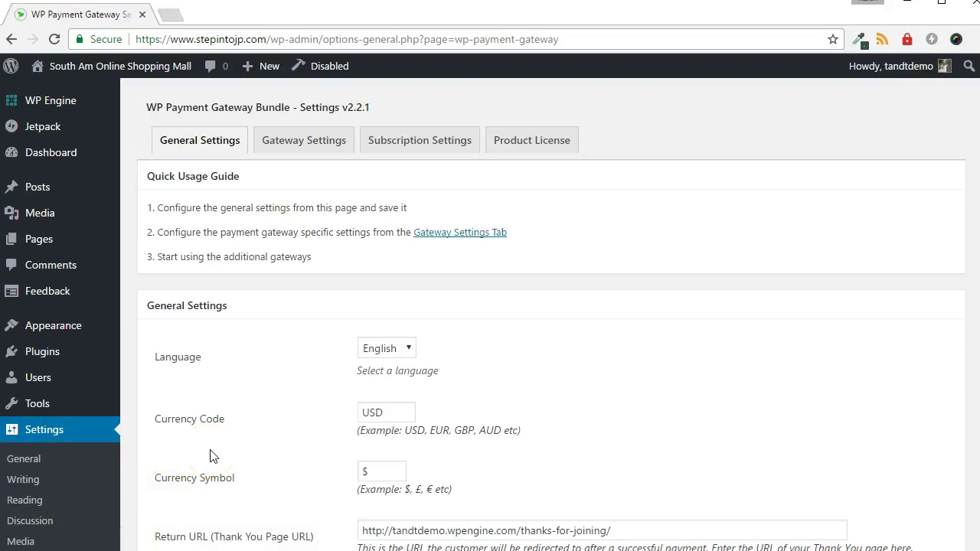
{"action": "left_click", "coordinate": [304, 149]}
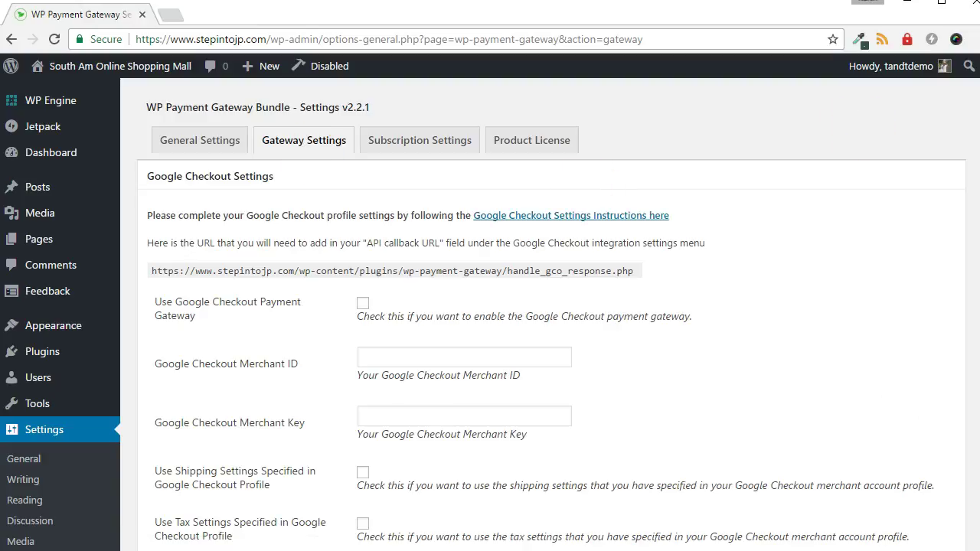
{"action": "scroll", "coordinate": [551, 313], "scroll_direction": "down", "scroll_amount": 15}
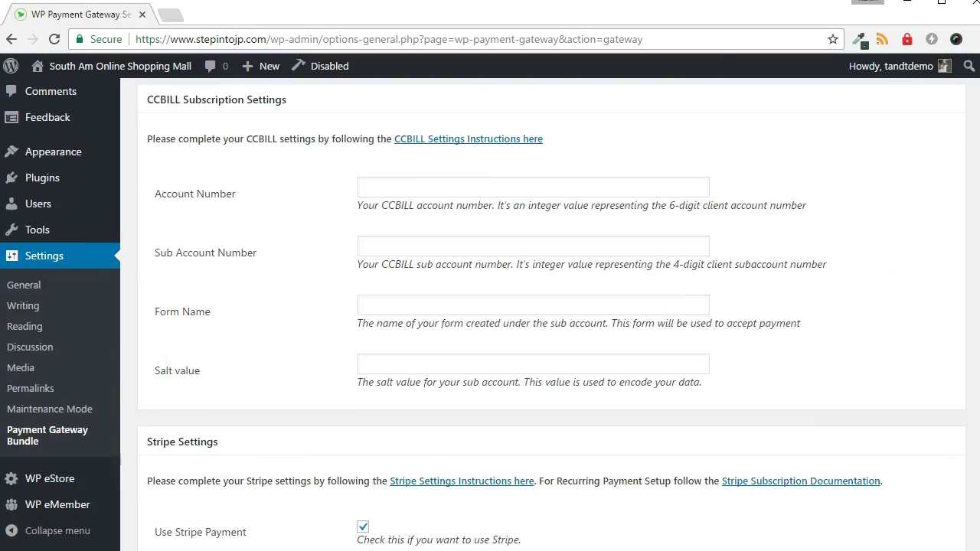
{"action": "scroll", "coordinate": [551, 313], "scroll_direction": "down", "scroll_amount": 6}
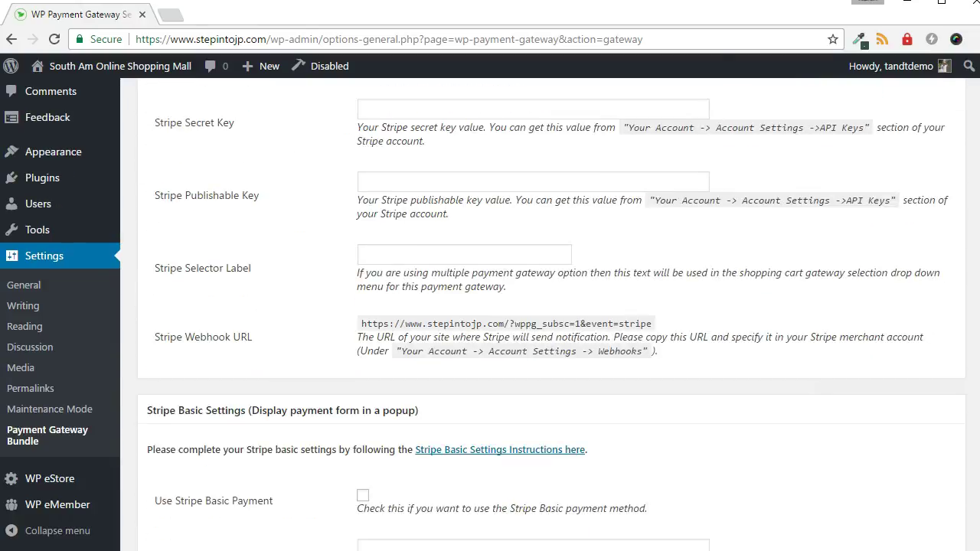
{"action": "scroll", "coordinate": [509, 316], "scroll_direction": "down", "scroll_amount": 3}
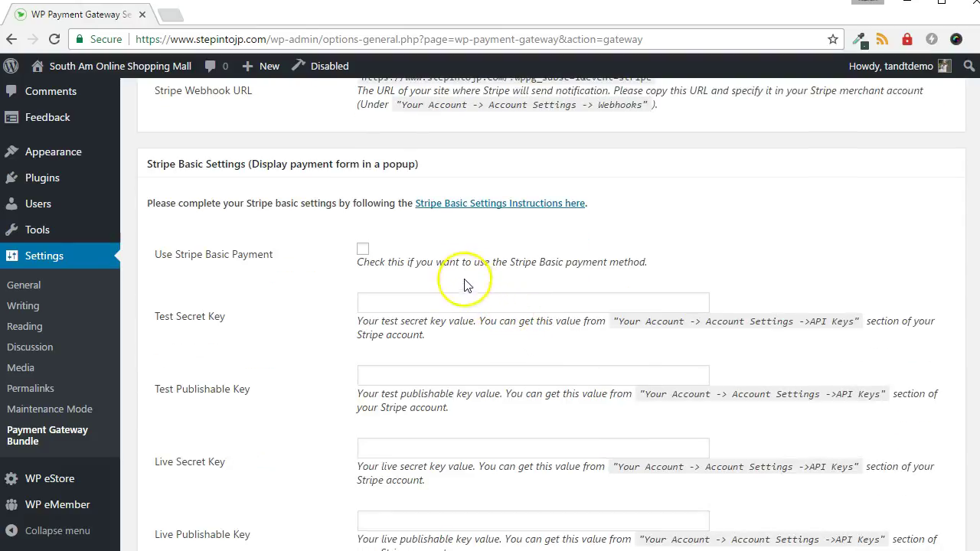
{"action": "left_click", "coordinate": [362, 249]}
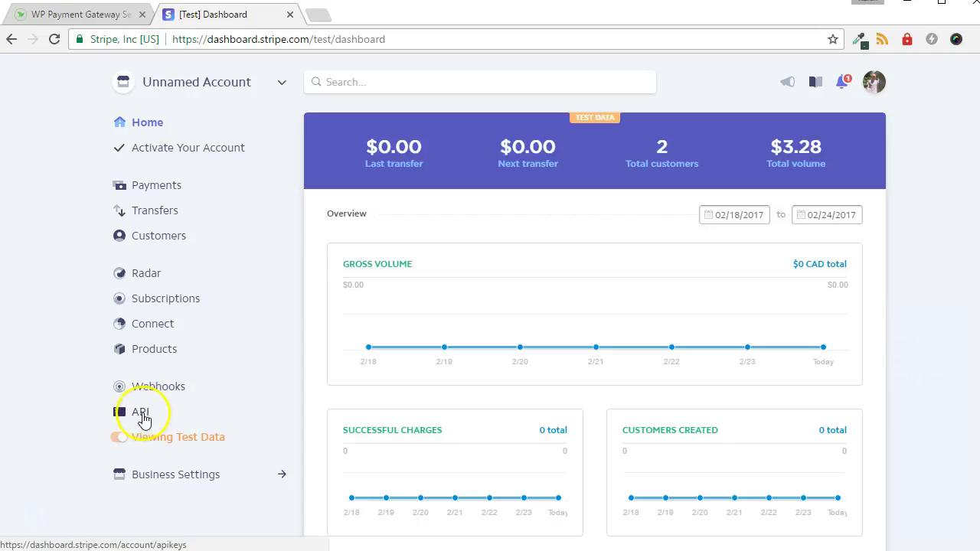
Copy the Live Publishable Key from Stripe's API keys page
{"action": "left_click", "coordinate": [141, 413]}
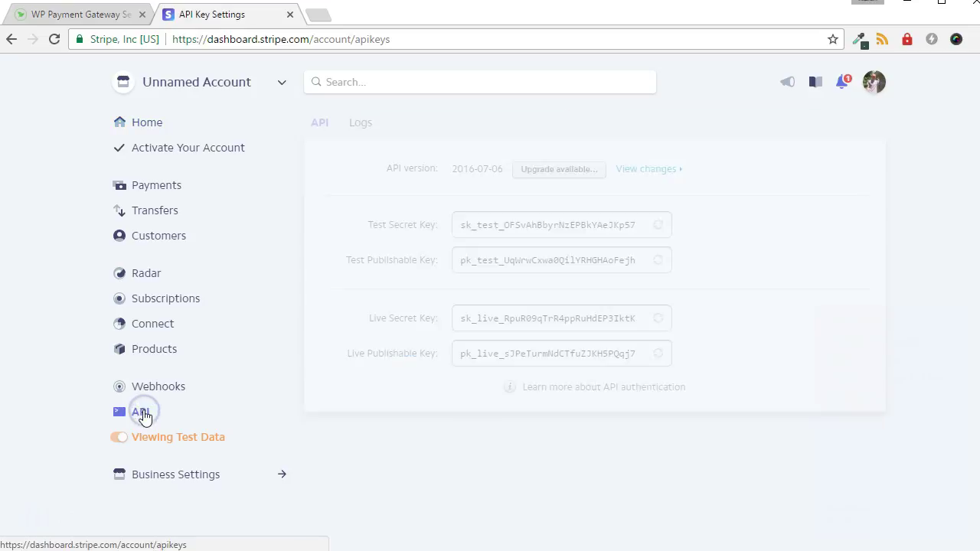
{"action": "double_click", "coordinate": [507, 355]}
{"action": "right_click", "coordinate": [507, 356]}
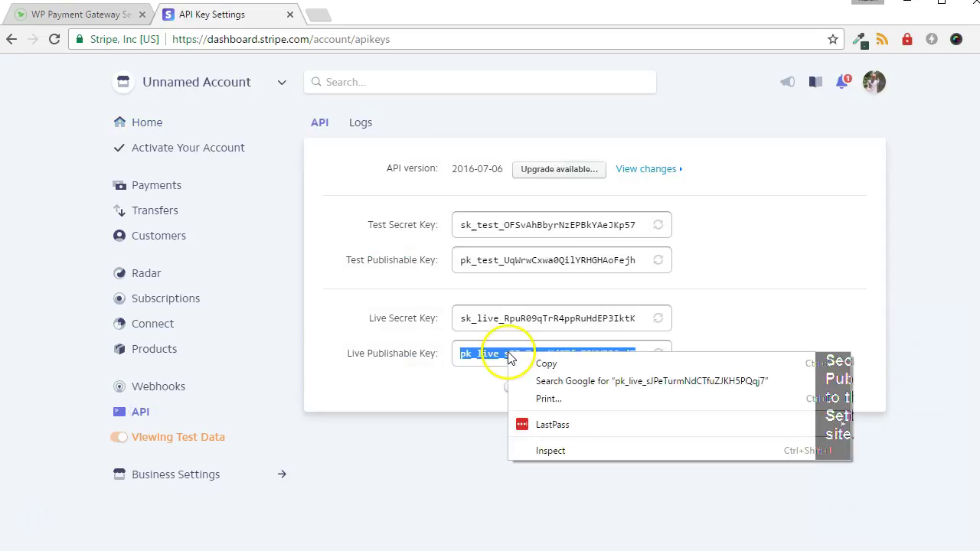
{"action": "left_click", "coordinate": [516, 364]}
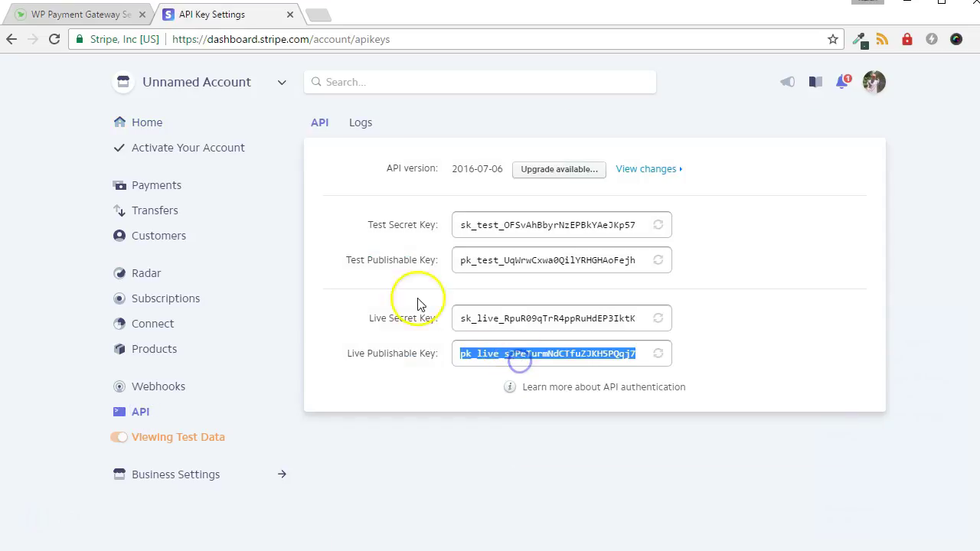
Paste the copied key into the Stripe Basic Live Publishable Key field
{"action": "left_click", "coordinate": [83, 14]}
{"action": "left_click", "coordinate": [402, 365]}
{"action": "right_click", "coordinate": [402, 365]}
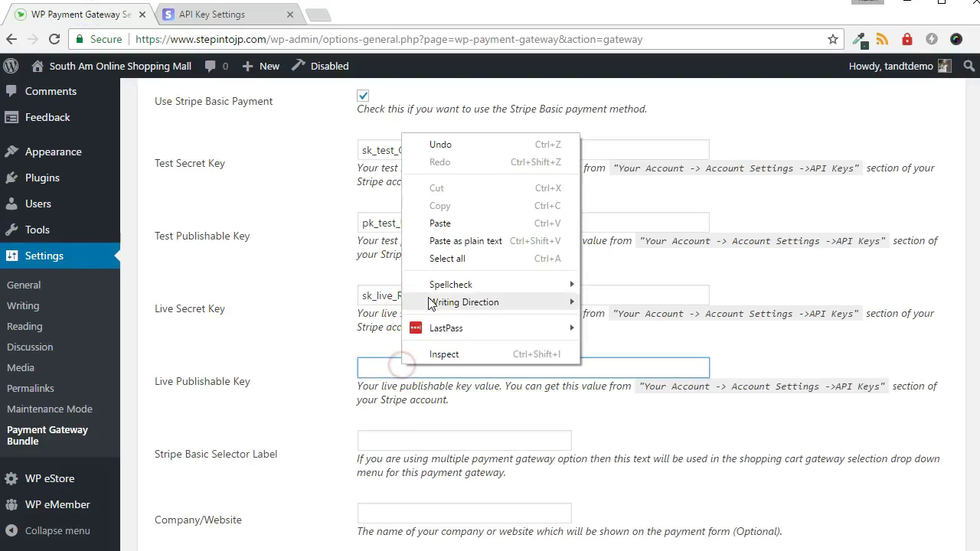
{"action": "left_click", "coordinate": [429, 222]}
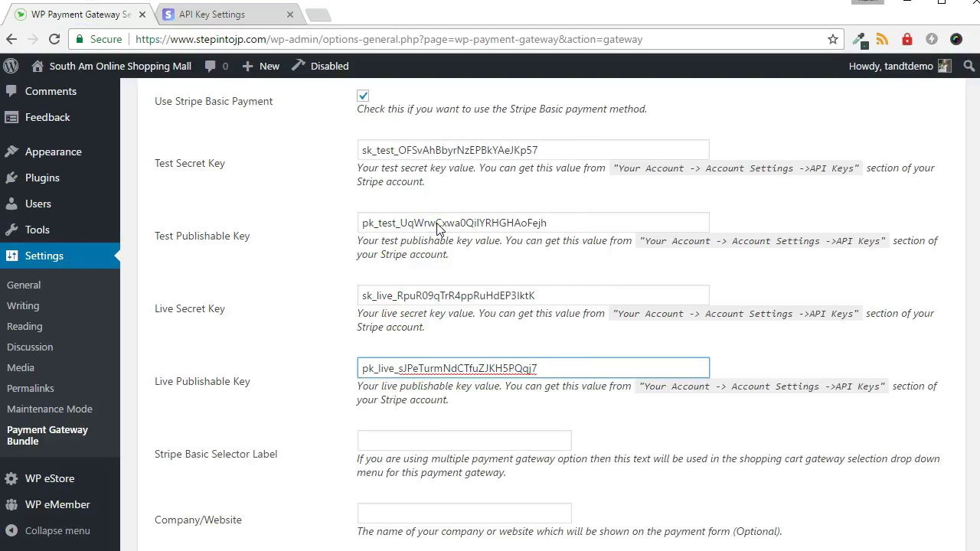
{"action": "left_click", "coordinate": [311, 361]}
Set the selector label to 'Pay with Stripe' and the company name to 'South Am'
{"action": "scroll", "coordinate": [312, 360], "scroll_direction": "down", "scroll_amount": 2}
{"action": "left_click", "coordinate": [452, 339]}
{"action": "type", "text": "Pay with Stripe"}
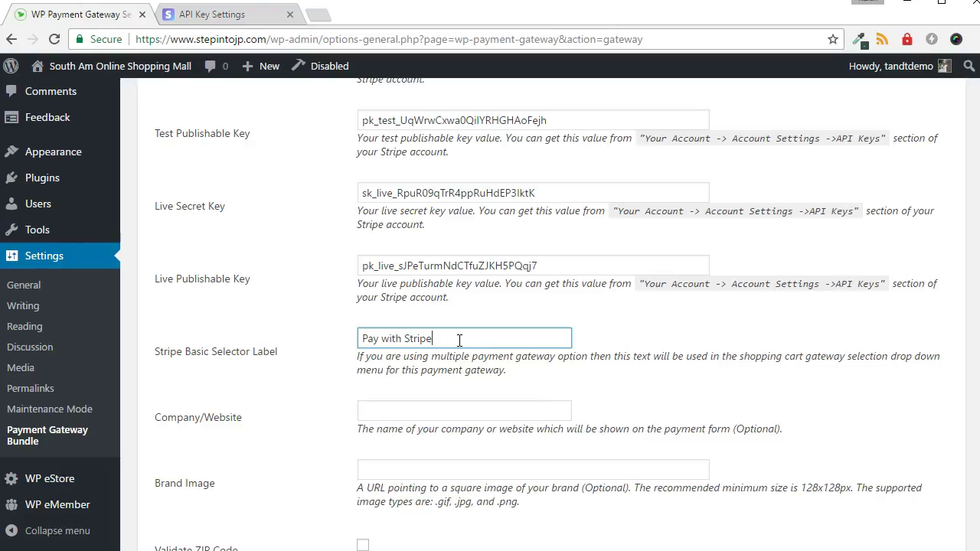
{"action": "scroll", "coordinate": [459, 341], "scroll_direction": "down", "scroll_amount": 1}
{"action": "left_click", "coordinate": [420, 309]}
{"action": "type", "text": "South Am"}
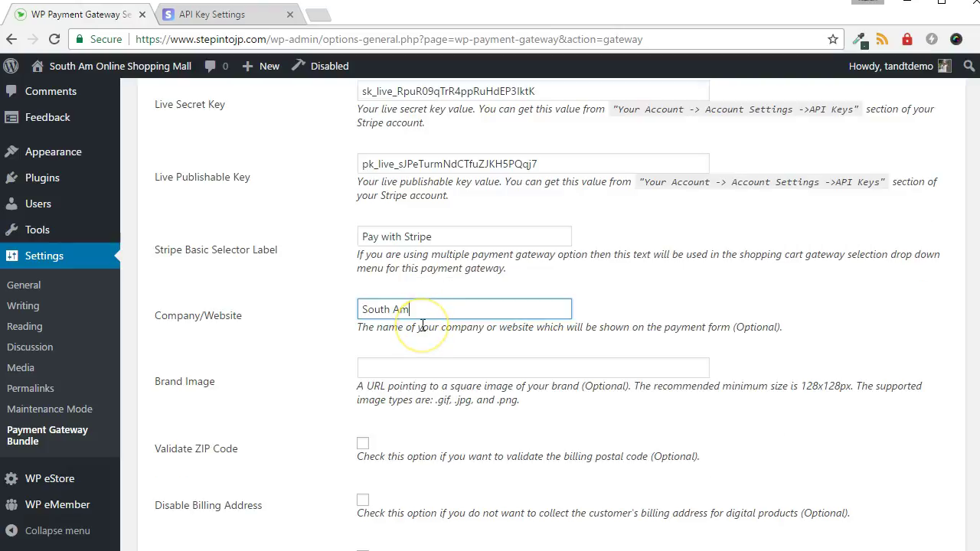
{"action": "scroll", "coordinate": [423, 325], "scroll_direction": "down", "scroll_amount": 1}
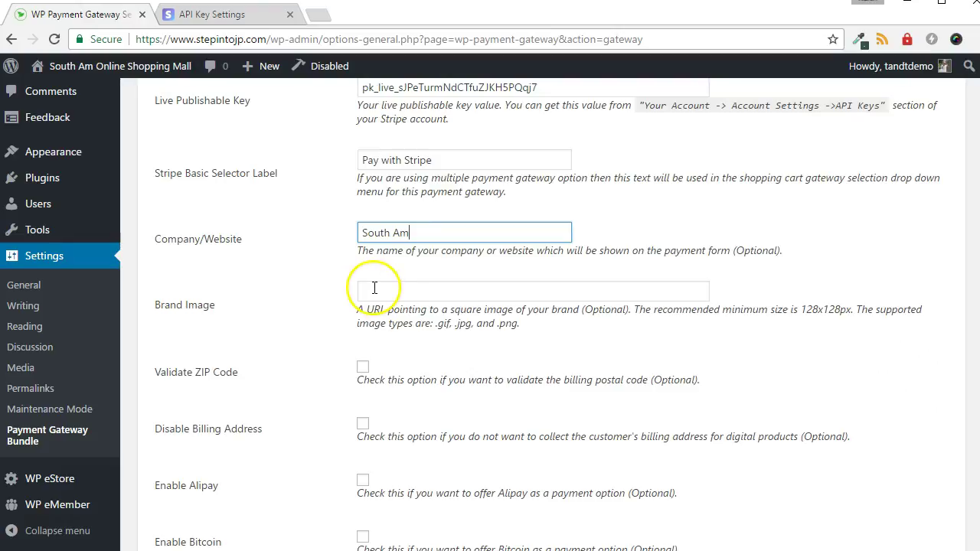
{"action": "left_click", "coordinate": [374, 288]}
Leave Validate ZIP Code and Disable Billing Address unchecked and save the gateway settings
{"action": "scroll", "coordinate": [288, 320], "scroll_direction": "down", "scroll_amount": 1}
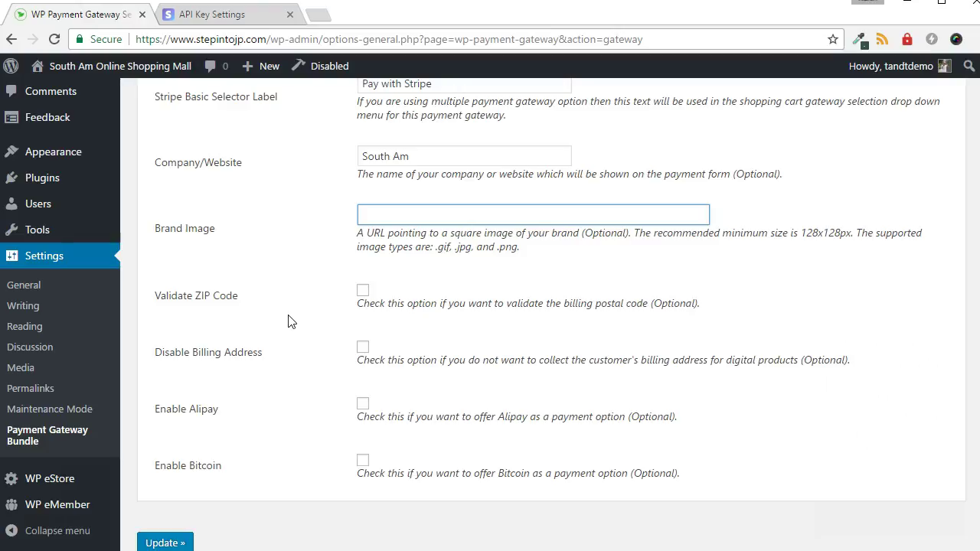
{"action": "scroll", "coordinate": [287, 320], "scroll_direction": "down", "scroll_amount": 1}
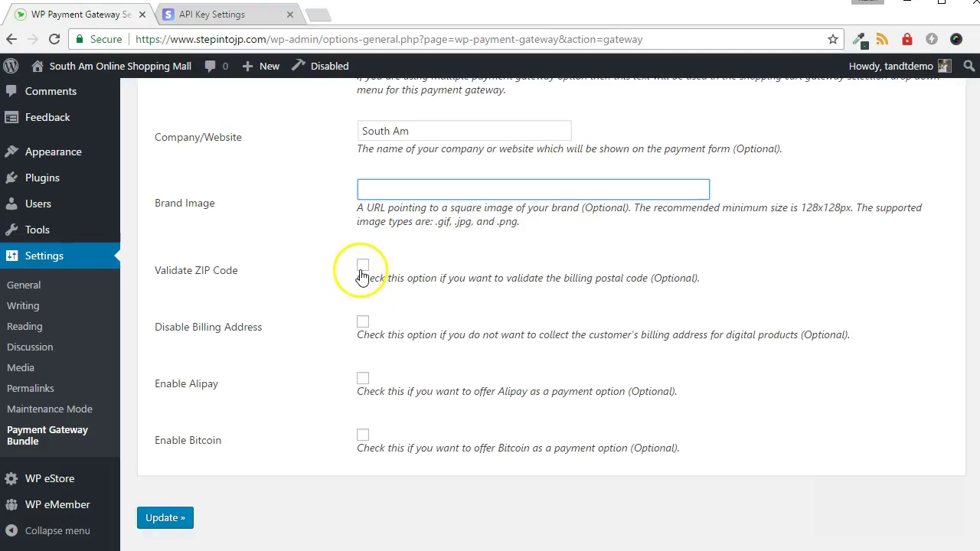
{"action": "left_click", "coordinate": [363, 266]}
{"action": "left_click", "coordinate": [426, 306]}
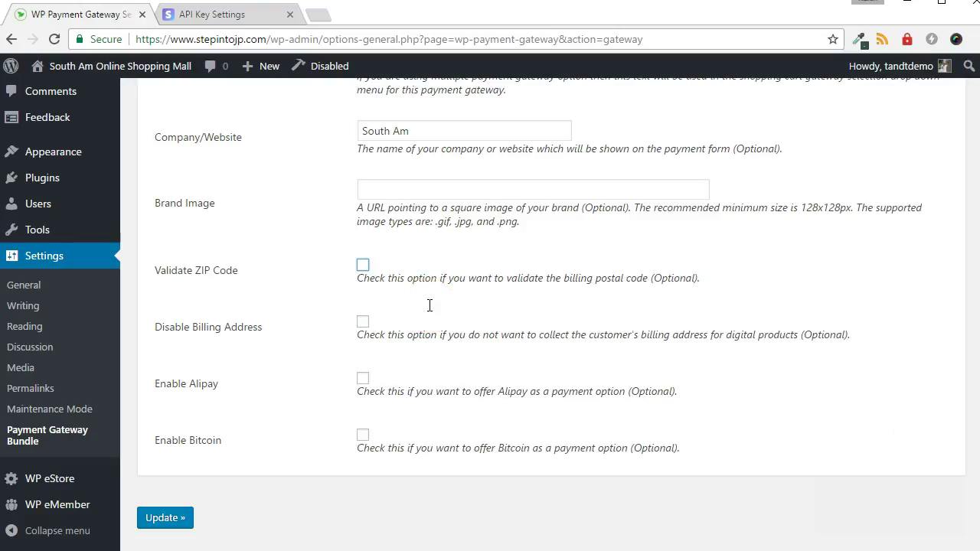
{"action": "scroll", "coordinate": [398, 305], "scroll_direction": "down", "scroll_amount": 1}
{"action": "left_click", "coordinate": [362, 296]}
{"action": "left_click", "coordinate": [363, 296]}
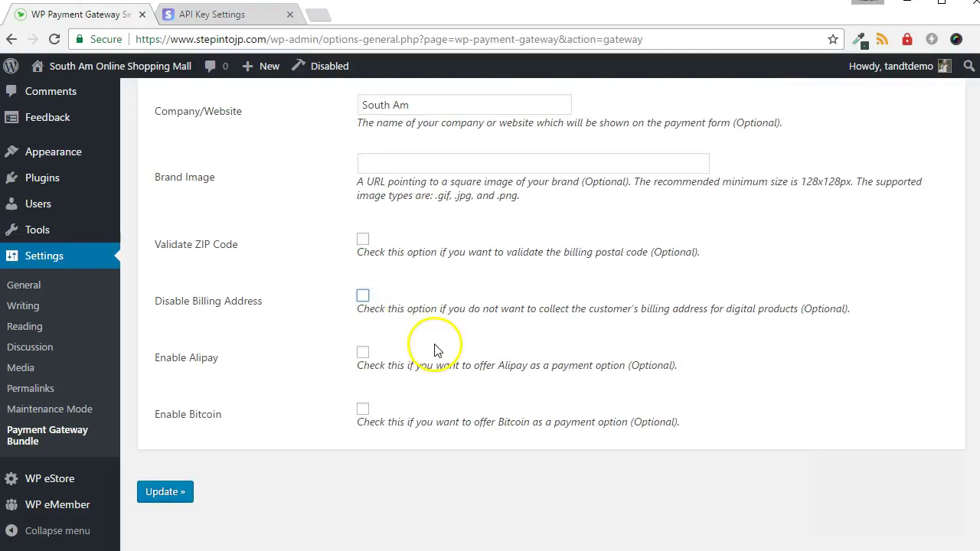
{"action": "scroll", "coordinate": [433, 345], "scroll_direction": "down", "scroll_amount": 1}
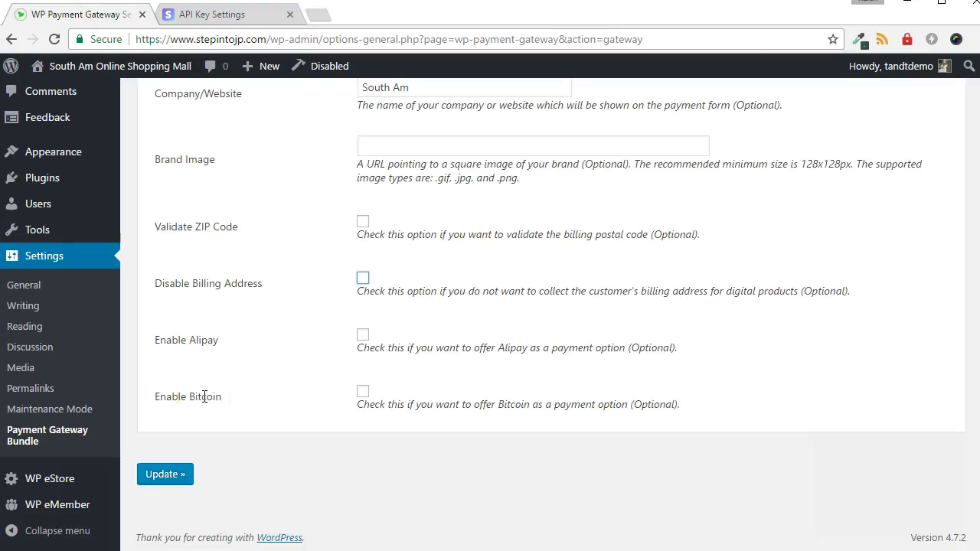
{"action": "left_click", "coordinate": [159, 478]}
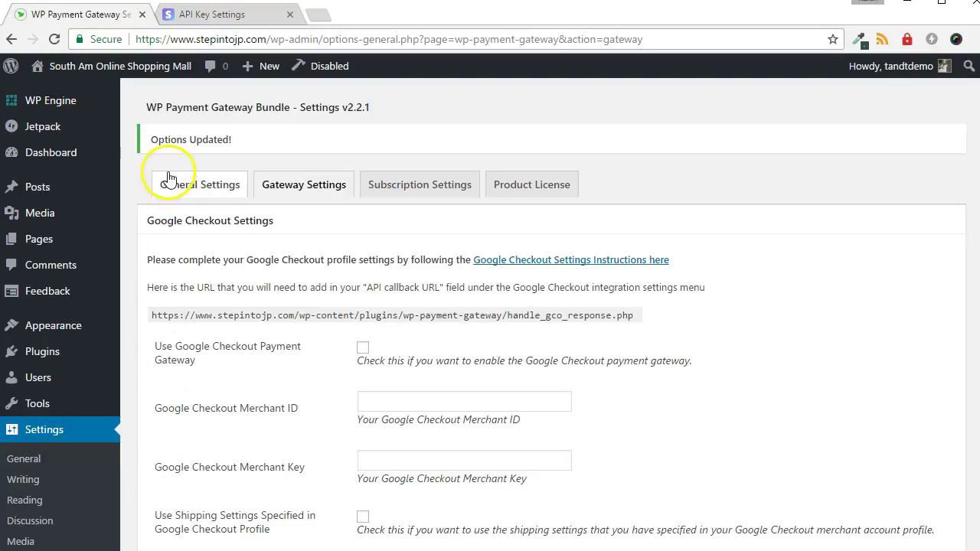
In General Settings, enable Sandbox/Testing Mode and leave Enable Debug unchecked
{"action": "left_click", "coordinate": [175, 182]}
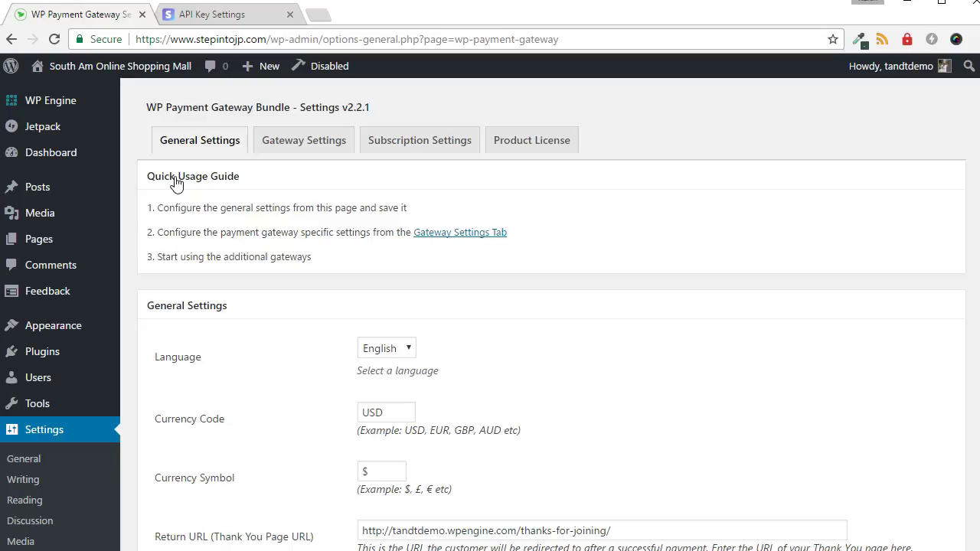
{"action": "scroll", "coordinate": [228, 263], "scroll_direction": "down", "scroll_amount": 3}
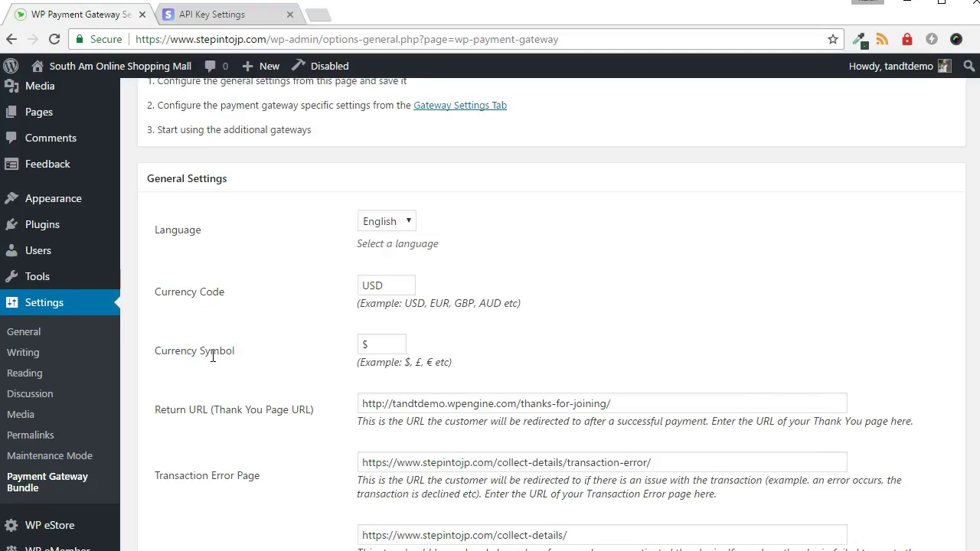
{"action": "scroll", "coordinate": [355, 203], "scroll_direction": "down", "scroll_amount": 5}
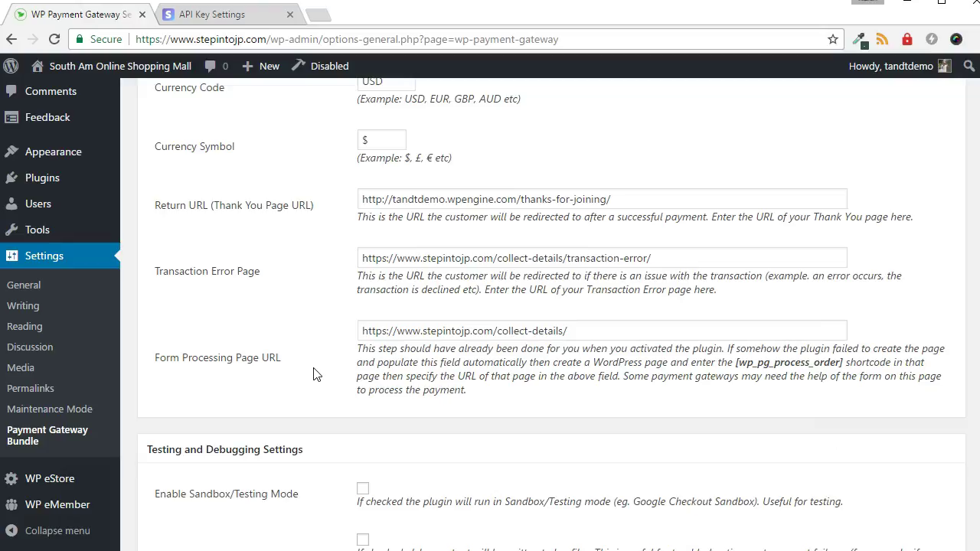
{"action": "scroll", "coordinate": [314, 373], "scroll_direction": "down", "scroll_amount": 2}
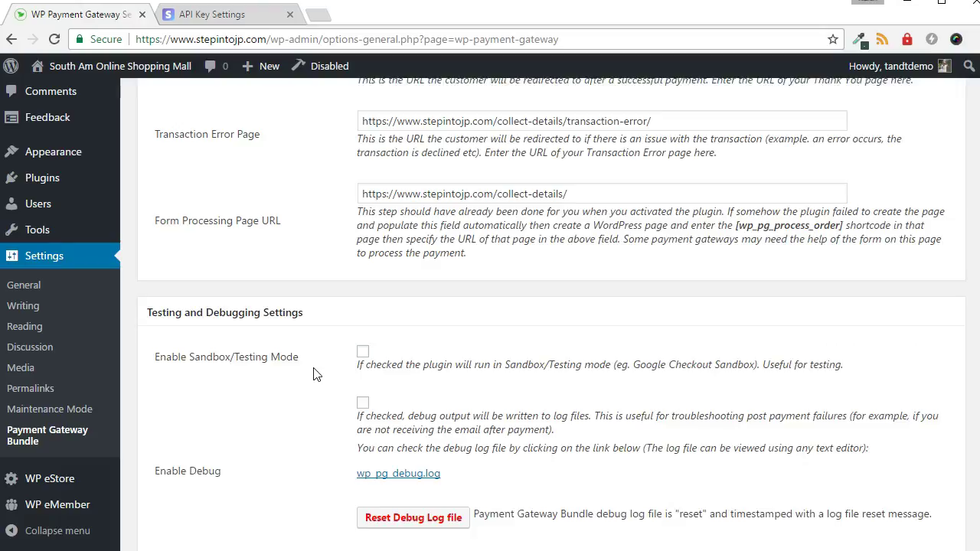
{"action": "left_click", "coordinate": [363, 337]}
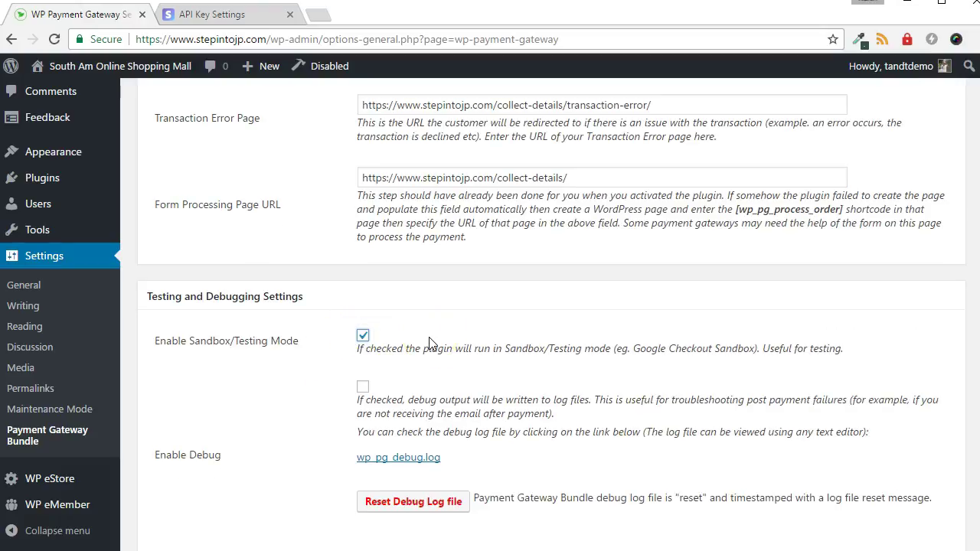
{"action": "scroll", "coordinate": [429, 342], "scroll_direction": "down", "scroll_amount": 1}
{"action": "left_click", "coordinate": [362, 285]}
{"action": "left_click", "coordinate": [362, 285]}
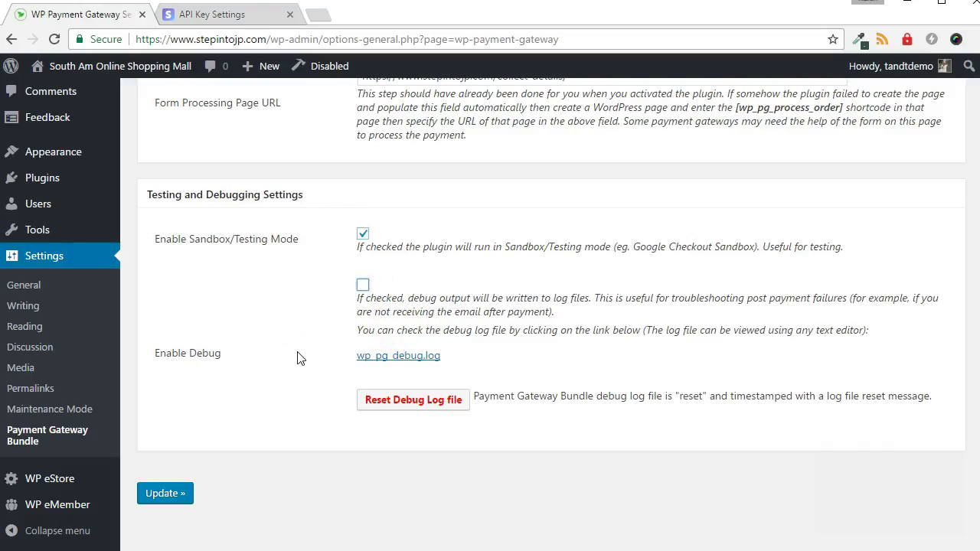
Save the general settings and go to the store's checkout page
{"action": "left_click", "coordinate": [433, 464]}
{"action": "scroll", "coordinate": [329, 482], "scroll_direction": "down", "scroll_amount": 1}
{"action": "left_click", "coordinate": [176, 475]}
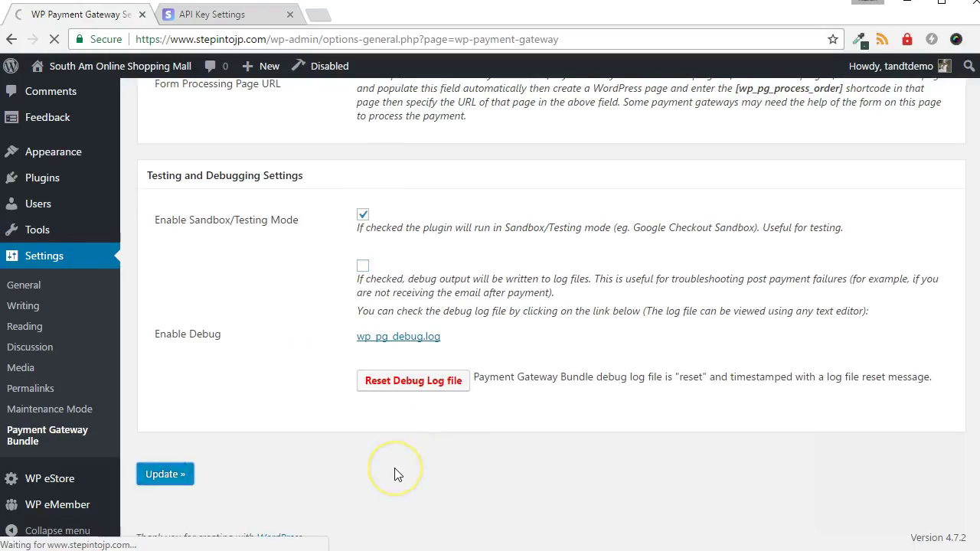
{"action": "left_click", "coordinate": [78, 374]}
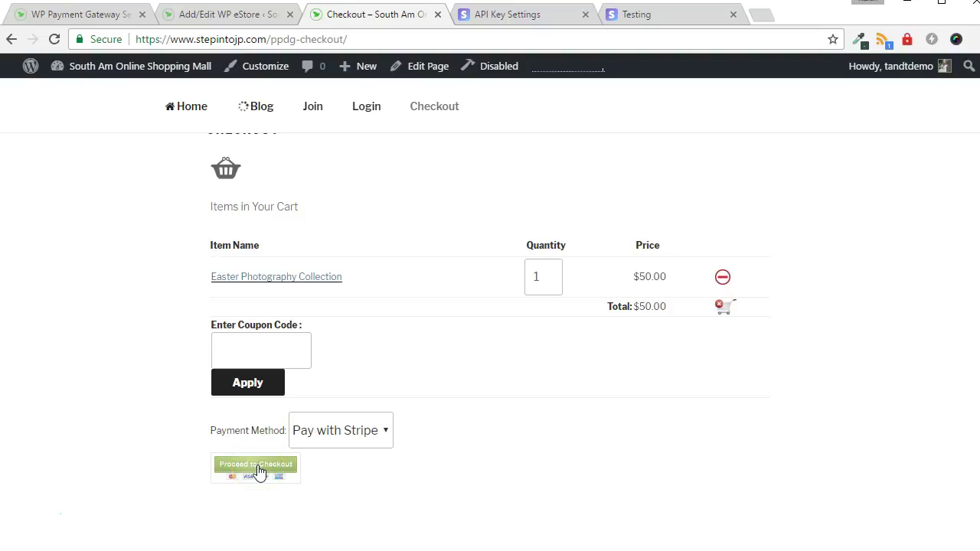
Pay US$50.00 for the Easter Photography Collection with Stripe using the test card
{"action": "left_click", "coordinate": [258, 469]}
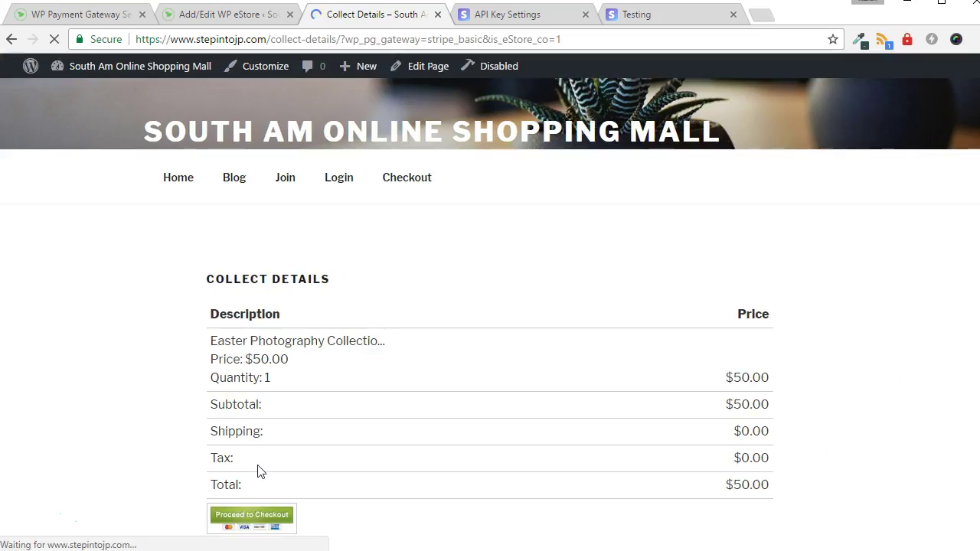
{"action": "left_click", "coordinate": [153, 374]}
{"action": "scroll", "coordinate": [153, 364], "scroll_direction": "down", "scroll_amount": 2}
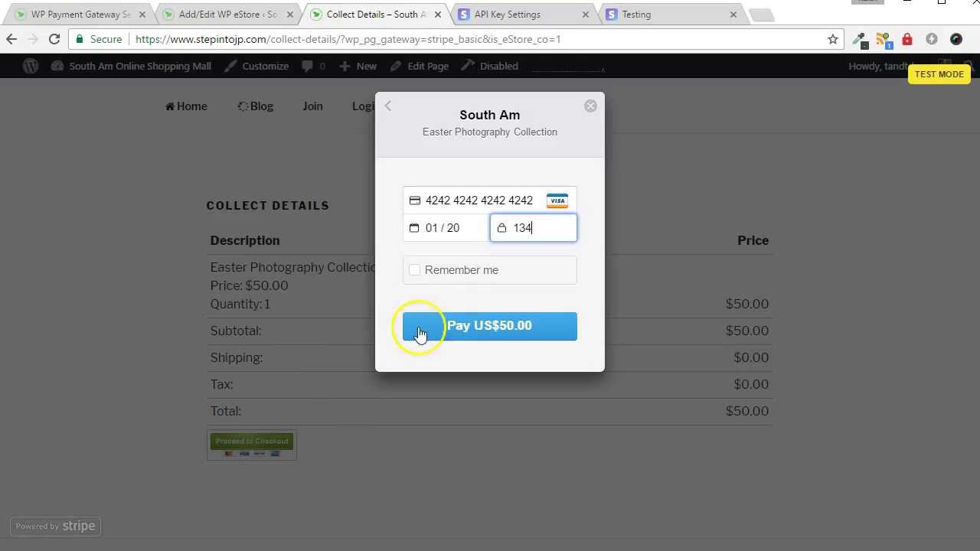
{"action": "left_click", "coordinate": [453, 326]}
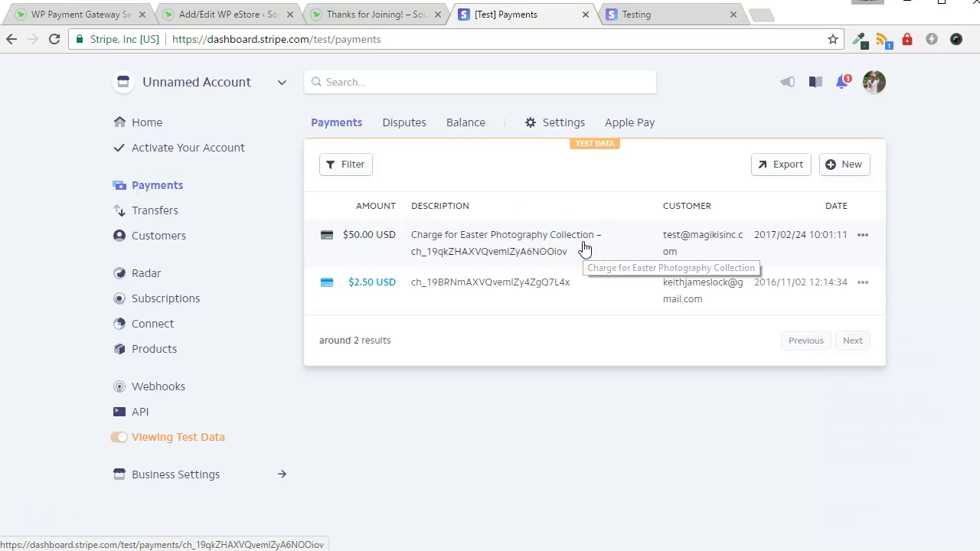
Go back from Stripe's test Payments list to the WordPress gateway general settings
{"action": "left_click", "coordinate": [534, 358]}
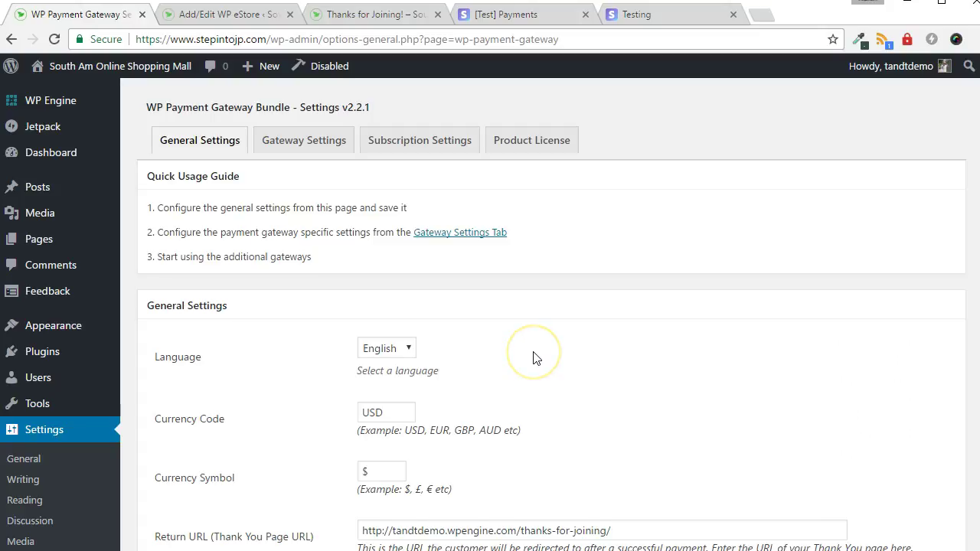
{"action": "scroll", "coordinate": [534, 357], "scroll_direction": "down", "scroll_amount": 3}
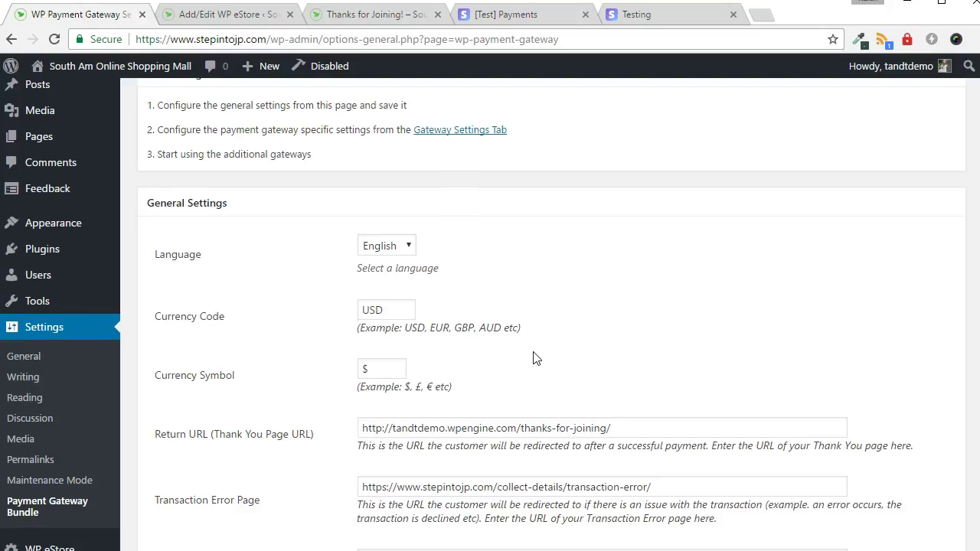
Uncheck Enable Sandbox/Testing Mode under Testing and Debugging Settings and save
{"action": "scroll", "coordinate": [534, 357], "scroll_direction": "down", "scroll_amount": 1}
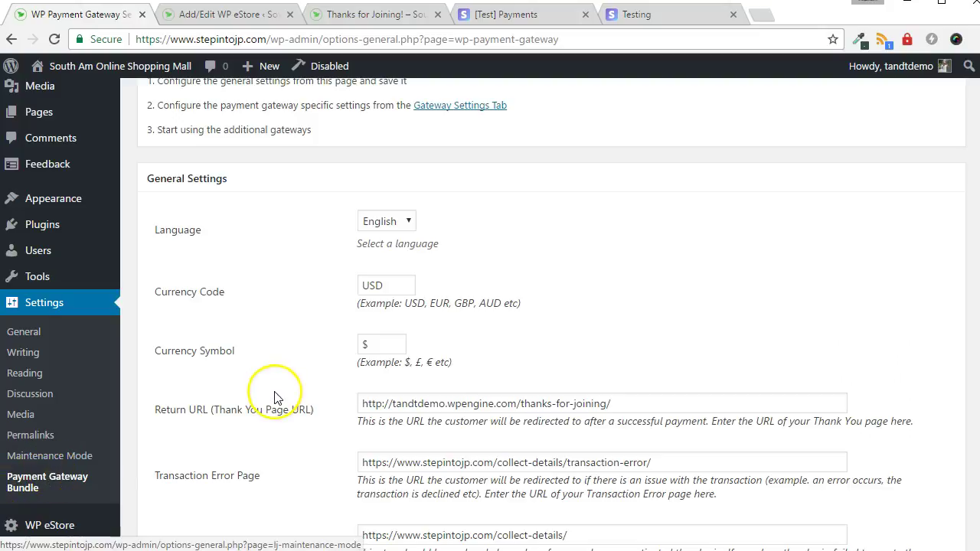
{"action": "scroll", "coordinate": [276, 398], "scroll_direction": "down", "scroll_amount": 6}
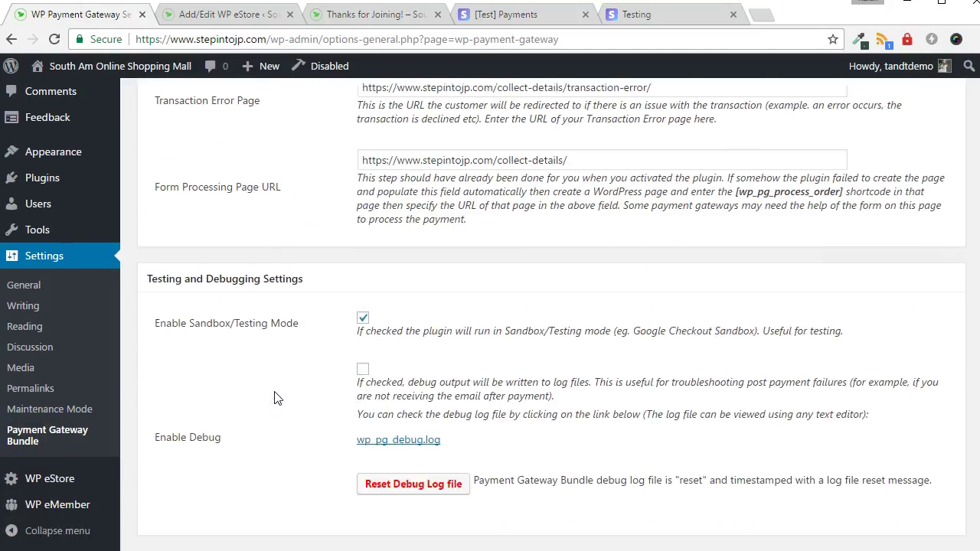
{"action": "left_click", "coordinate": [363, 215]}
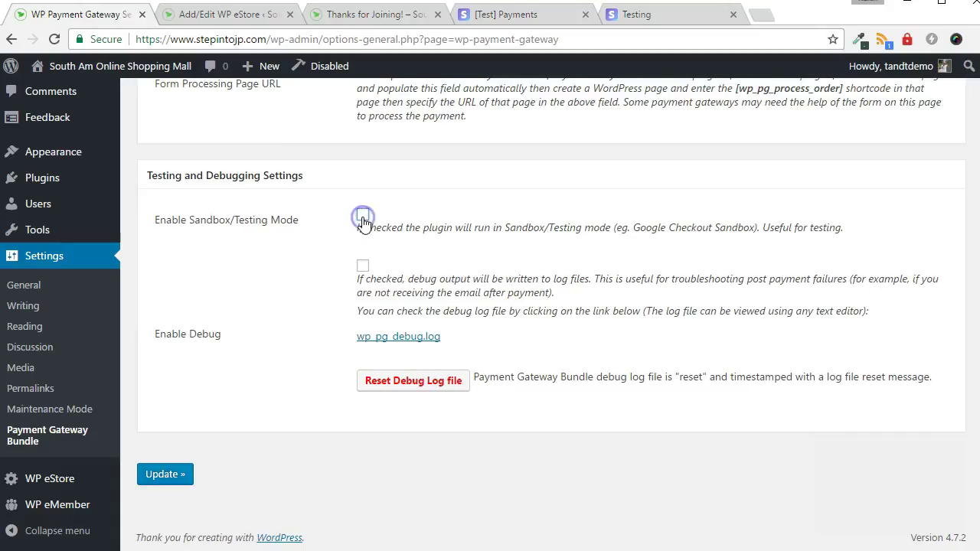
{"action": "left_click", "coordinate": [164, 475]}
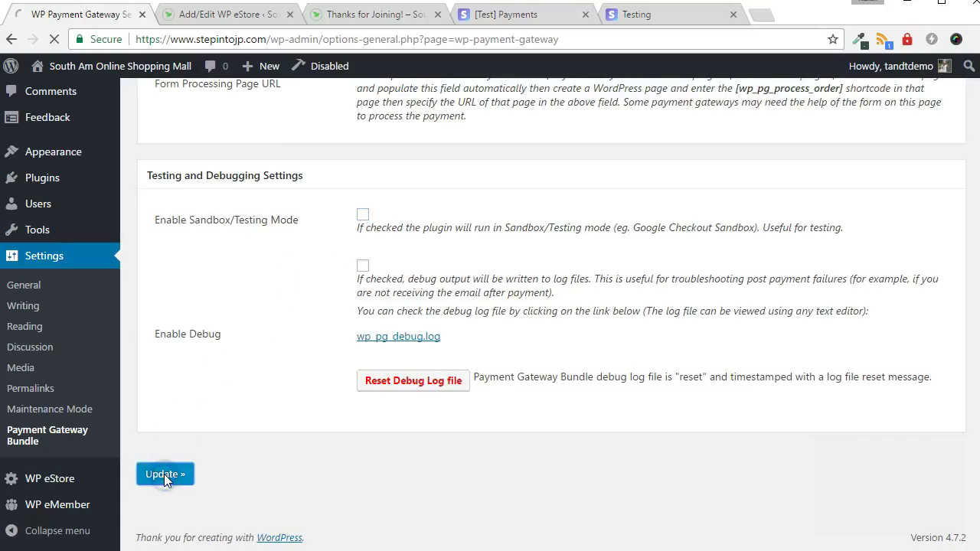